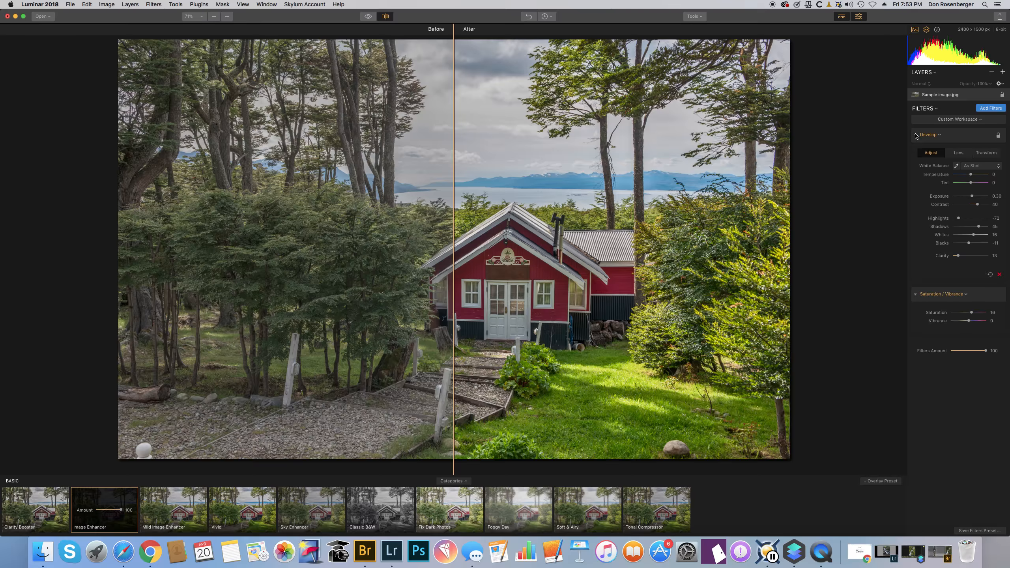
Try a Sunrays filter on the cabin photo with its sun center at X 21, Y 14, and remove the filter.
{"action": "left_click", "coordinate": [992, 108]}
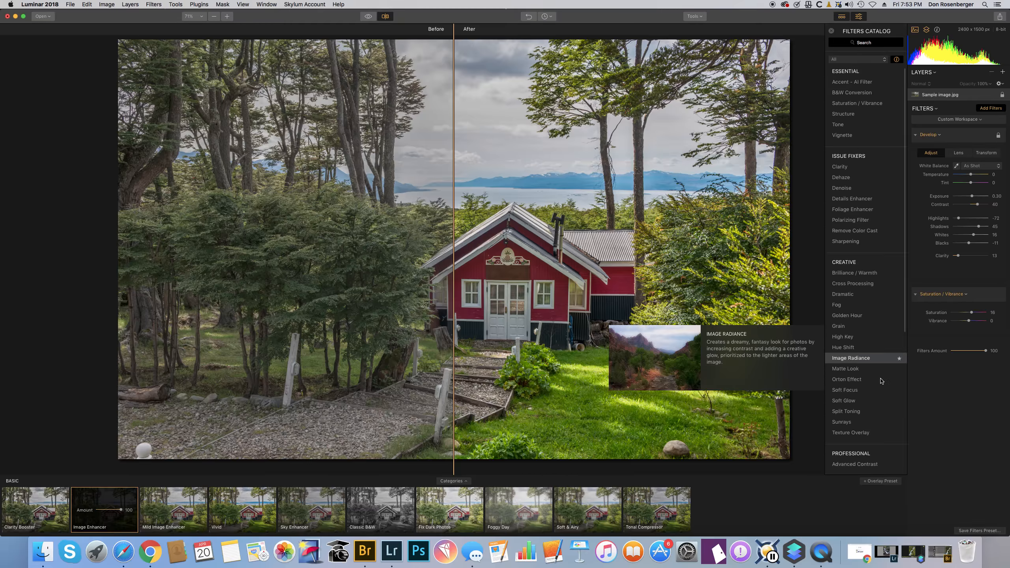
{"action": "left_click", "coordinate": [875, 422]}
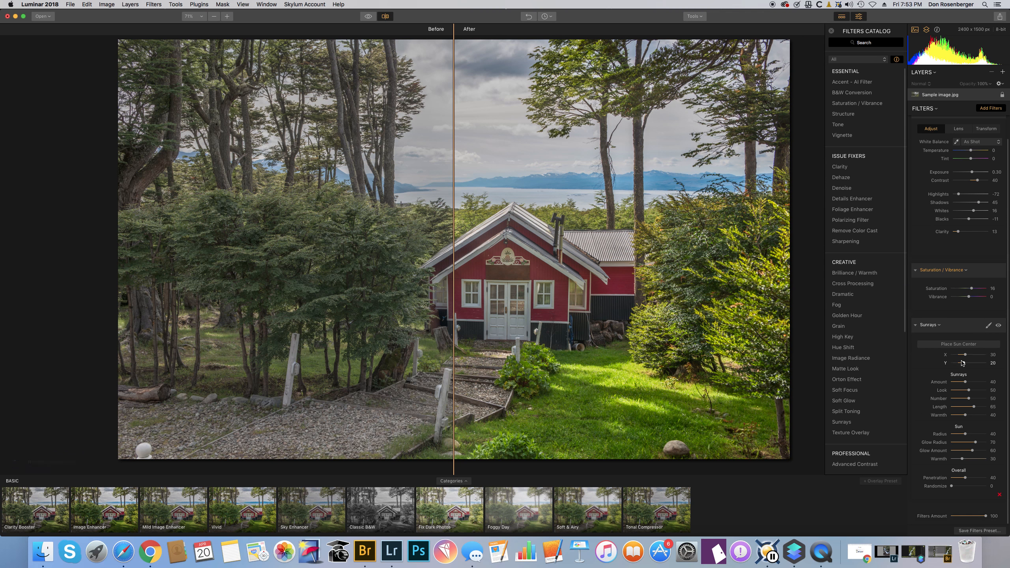
{"action": "left_click", "coordinate": [963, 345]}
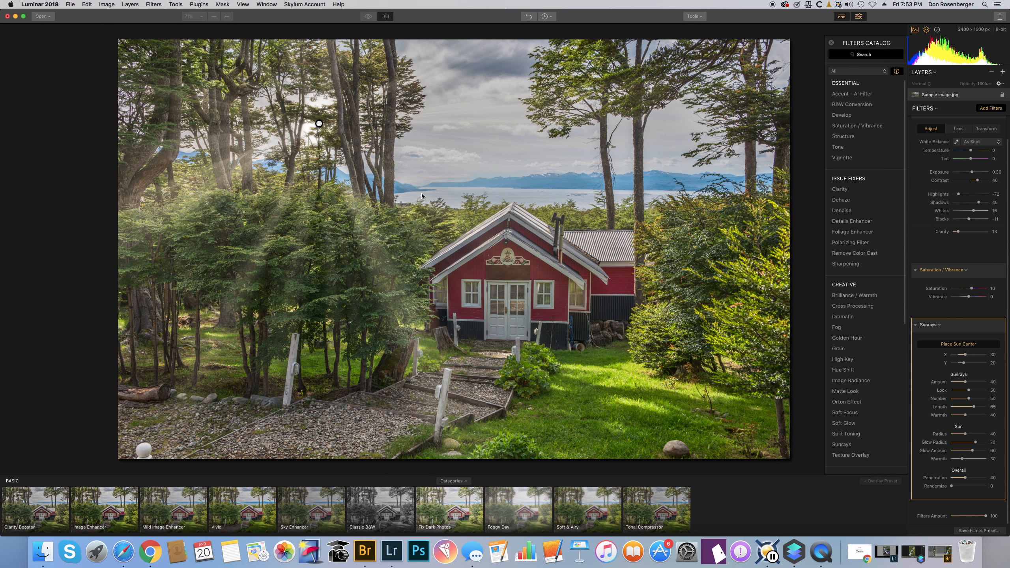
{"action": "left_click_drag", "start_coordinate": [319, 123], "coordinate": [265, 103]}
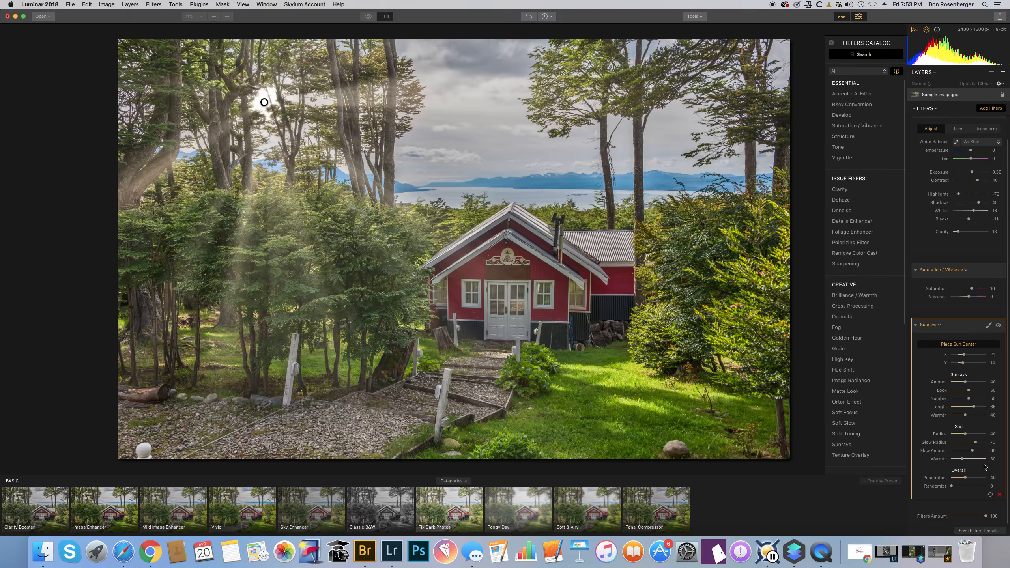
{"action": "left_click", "coordinate": [1001, 495]}
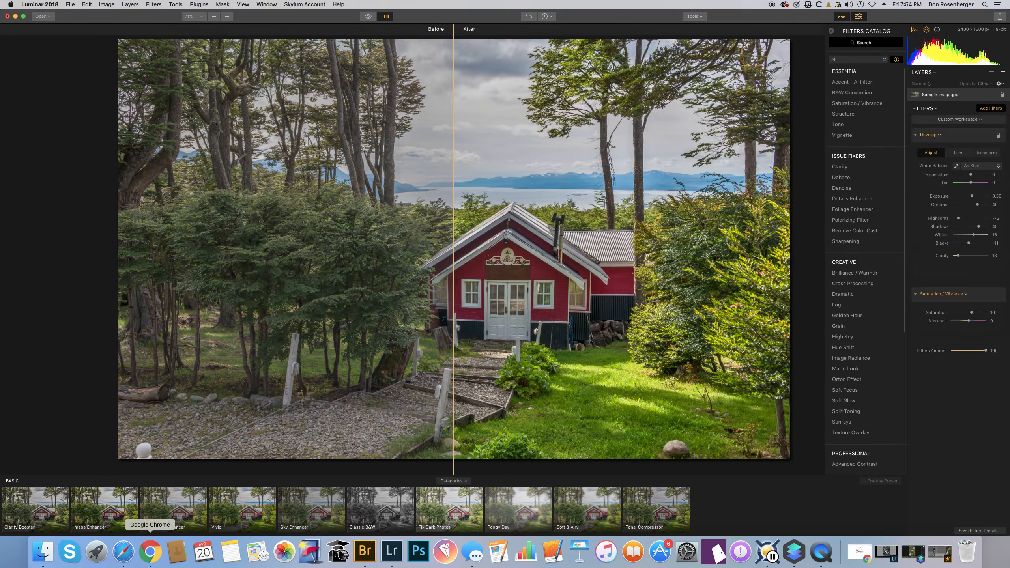
Switch to Adobe Bridge and open the waterfall photo _D815552.NEF in Luminar.
{"action": "left_click", "coordinate": [369, 553]}
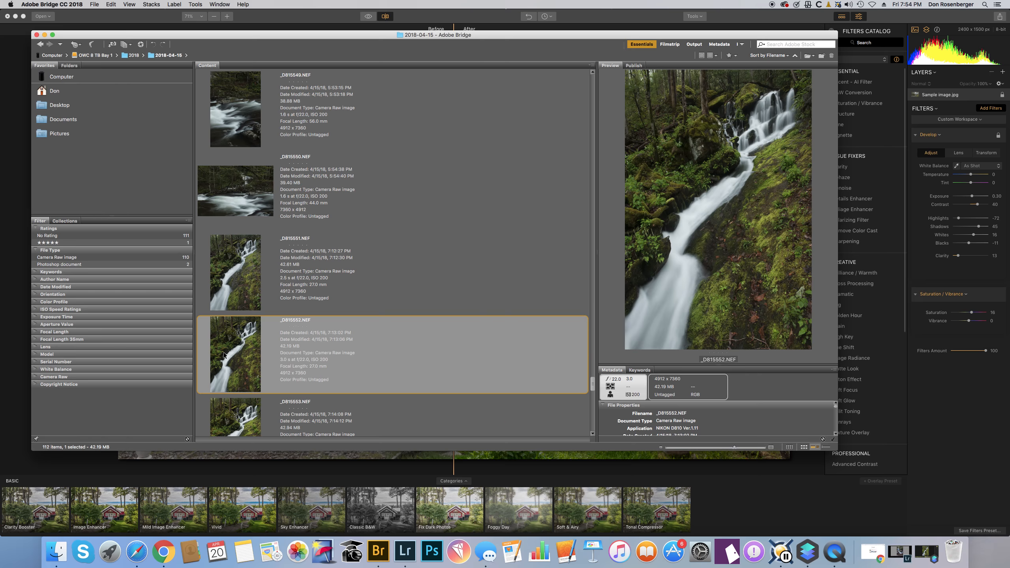
{"action": "left_click_drag", "start_coordinate": [224, 355], "coordinate": [809, 551]}
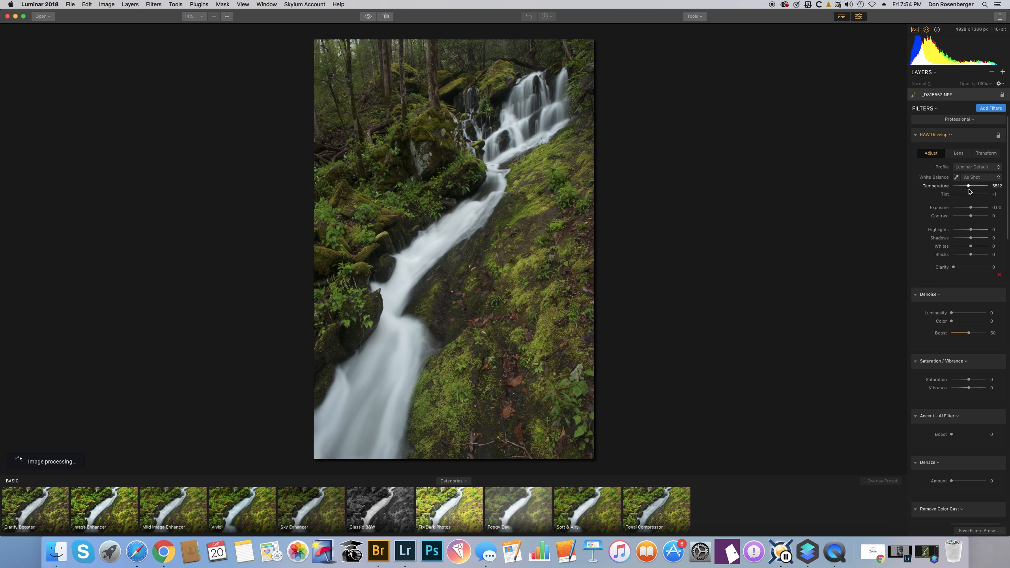
Adjust RAW Develop to exposure 0.67, contrast 12, highlights -22 and clarity 13.
{"action": "left_click_drag", "start_coordinate": [971, 209], "coordinate": [973, 208]}
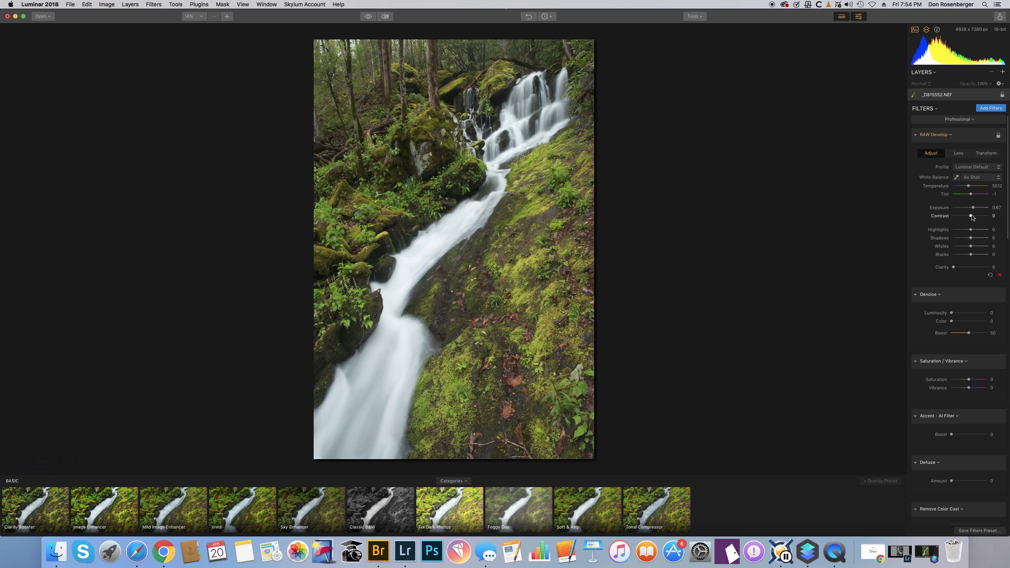
{"action": "left_click_drag", "start_coordinate": [972, 216], "coordinate": [974, 219]}
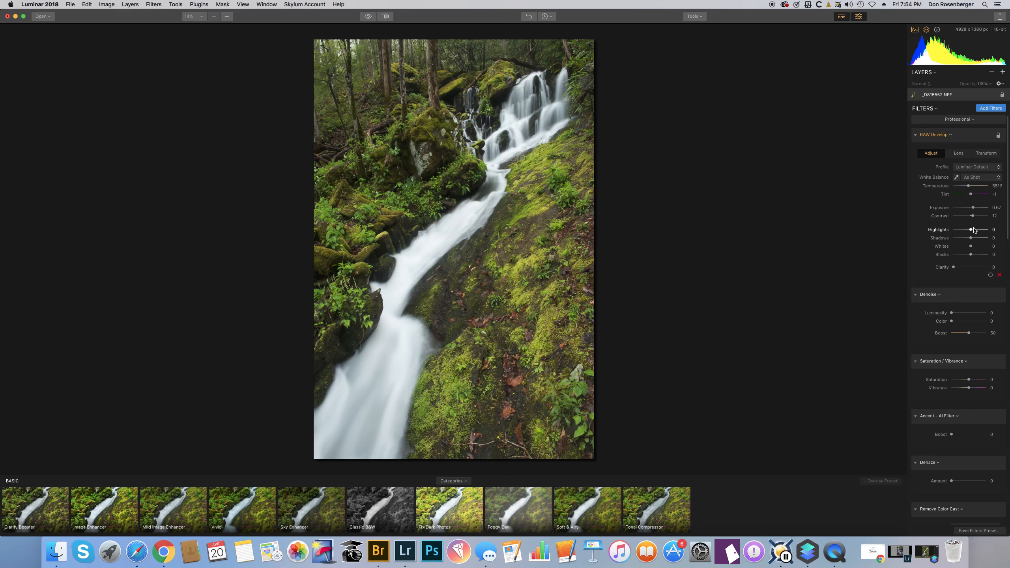
{"action": "left_click_drag", "start_coordinate": [973, 231], "coordinate": [967, 232]}
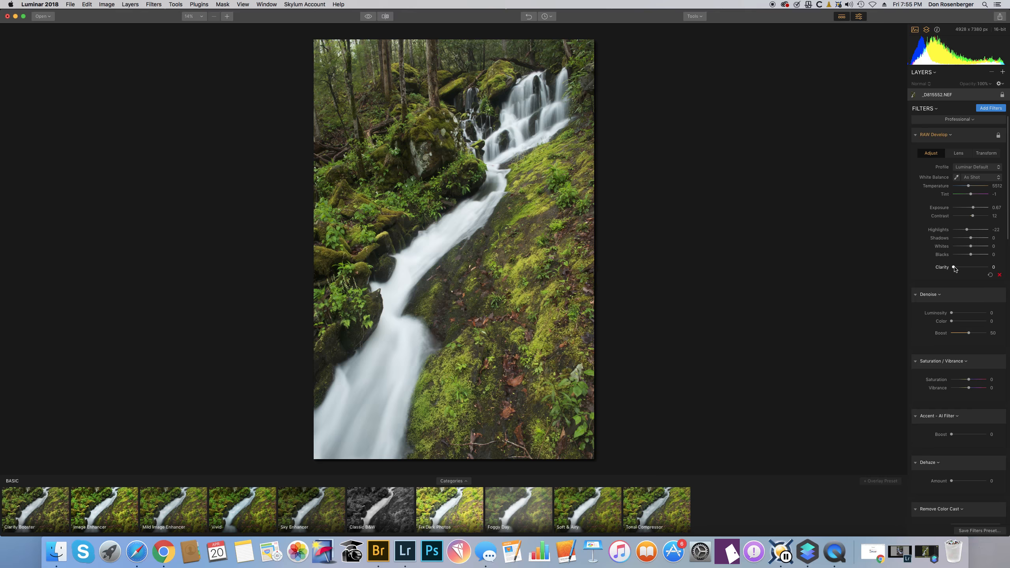
{"action": "left_click_drag", "start_coordinate": [954, 267], "coordinate": [958, 268]}
{"action": "mouse_move", "coordinate": [957, 268]}
{"action": "left_mouse_down"}
{"action": "mouse_move", "coordinate": [1001, 272]}
{"action": "mouse_move", "coordinate": [959, 276]}
{"action": "left_mouse_up"}
{"action": "scroll", "coordinate": [1009, 254], "scroll_direction": "down", "scroll_amount": 3}
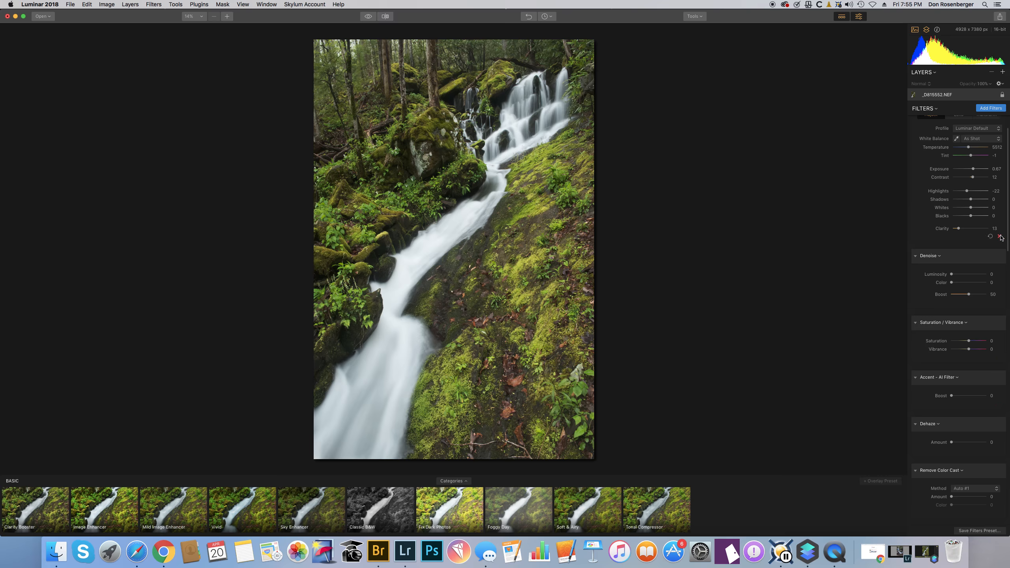
Remove the RAW Develop filter and set the Accent AI Filter's boost to 100.
{"action": "left_click", "coordinate": [1000, 237]}
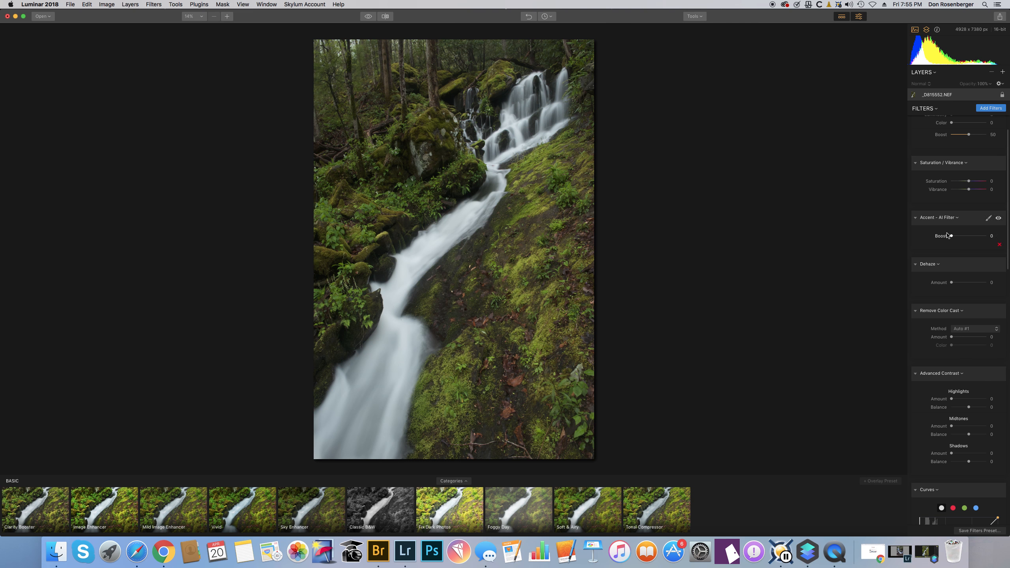
{"action": "left_click_drag", "start_coordinate": [953, 237], "coordinate": [1005, 240]}
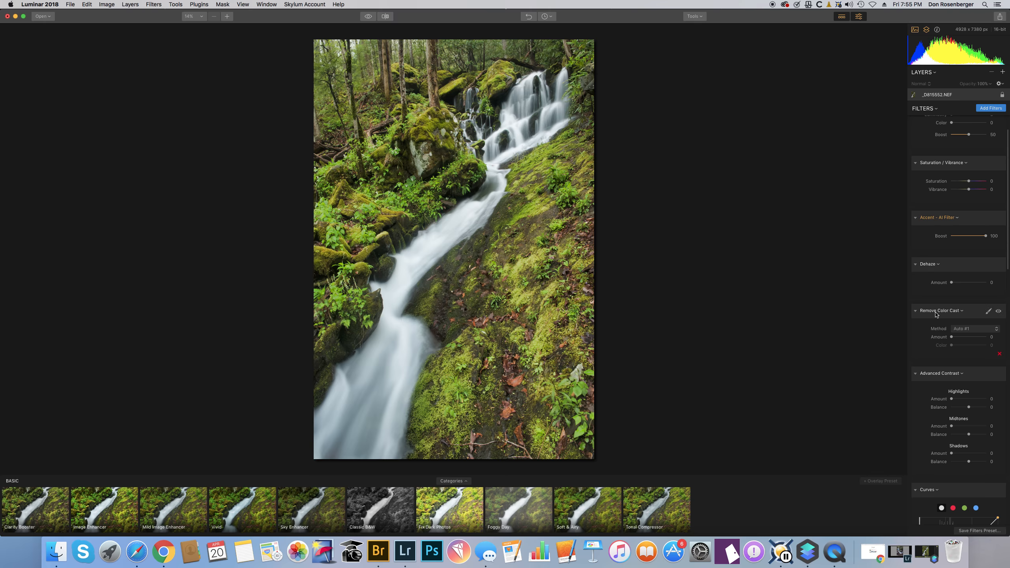
Apply Remove Color Cast with the Auto #1 method at an amount of 49.
{"action": "left_click", "coordinate": [967, 333]}
{"action": "left_click", "coordinate": [970, 329]}
{"action": "left_click_drag", "start_coordinate": [952, 338], "coordinate": [969, 339]}
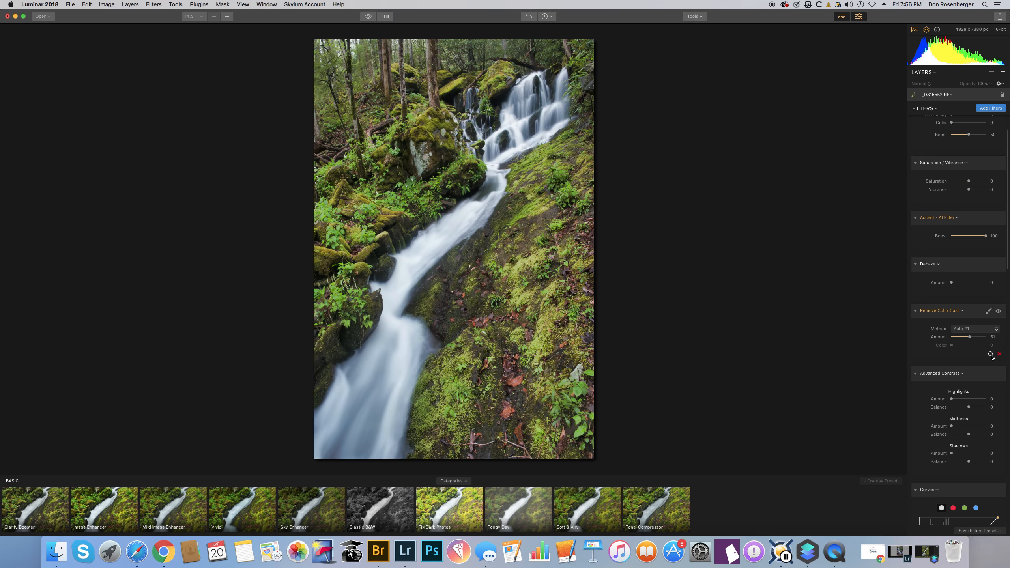
{"action": "left_click", "coordinate": [991, 354]}
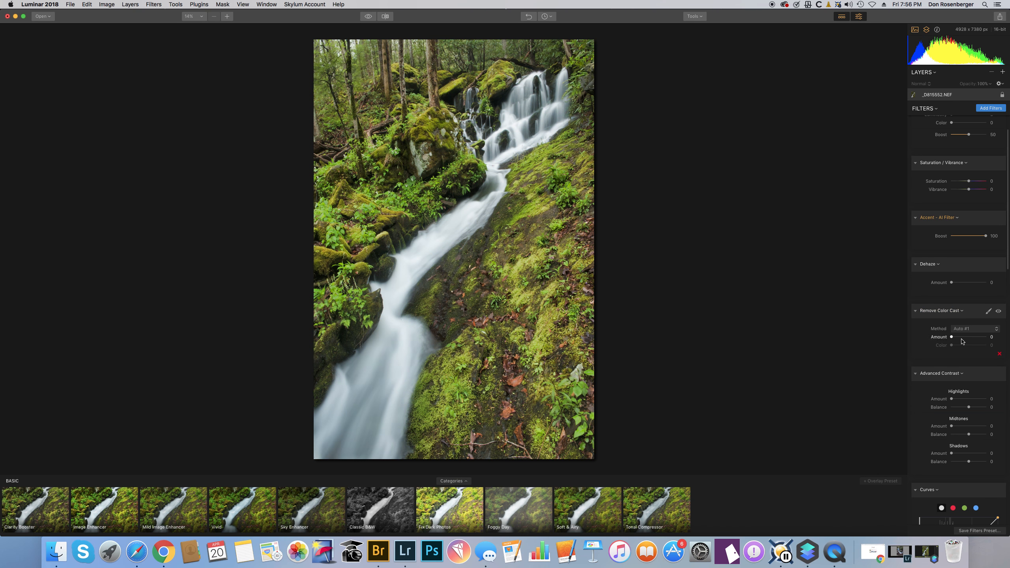
{"action": "left_click_drag", "start_coordinate": [953, 339], "coordinate": [970, 342]}
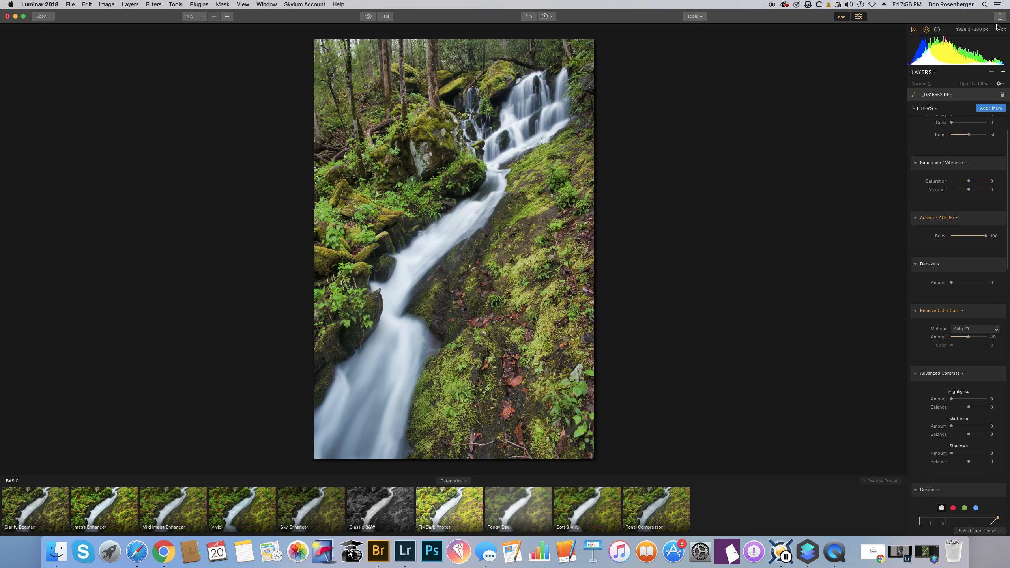
Add a Fog filter from the filters catalog and set its Light Fog amount to 26.
{"action": "left_click", "coordinate": [990, 112]}
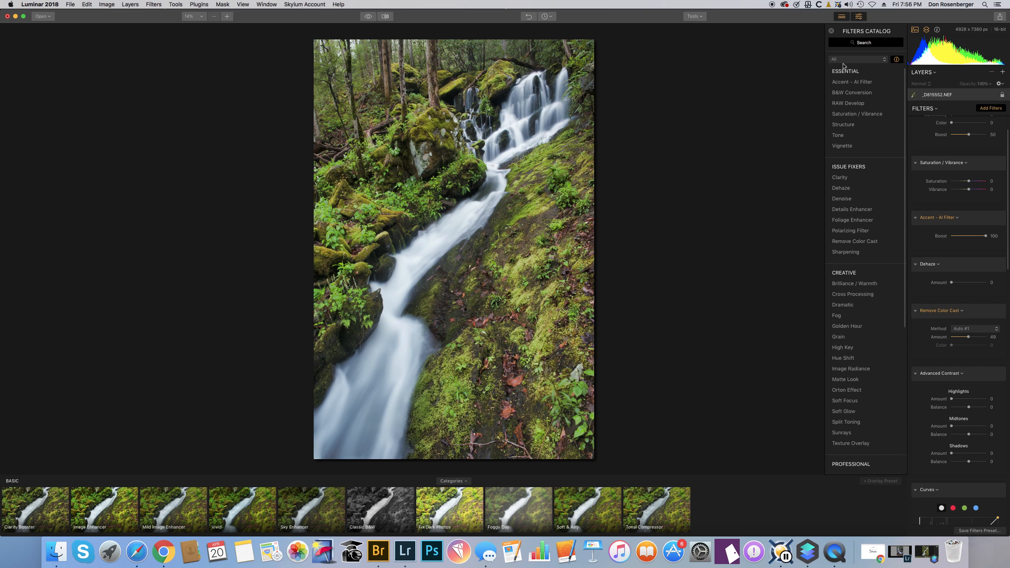
{"action": "mouse_move", "coordinate": [851, 91]}
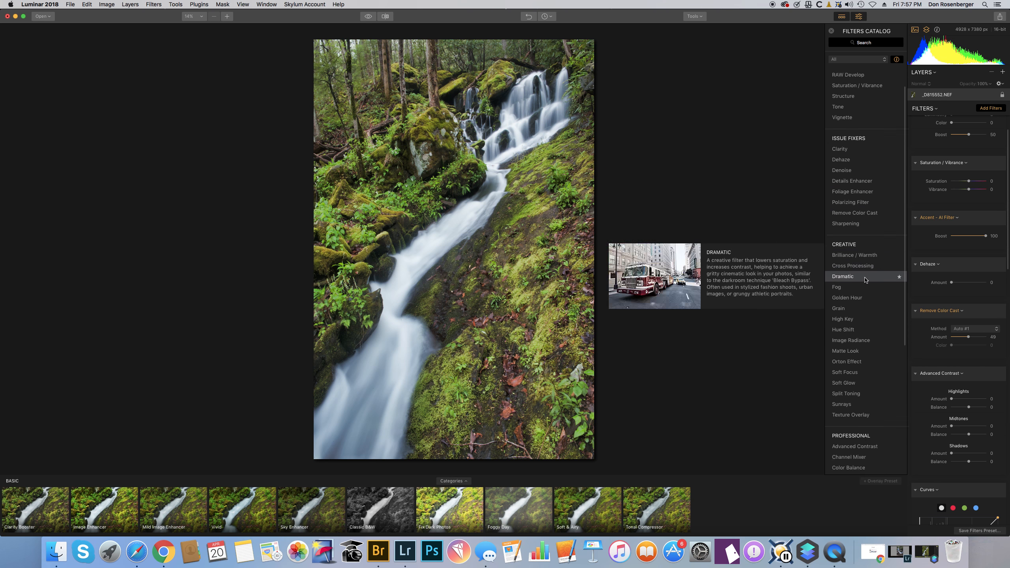
{"action": "scroll", "coordinate": [867, 239], "scroll_direction": "down", "scroll_amount": 3}
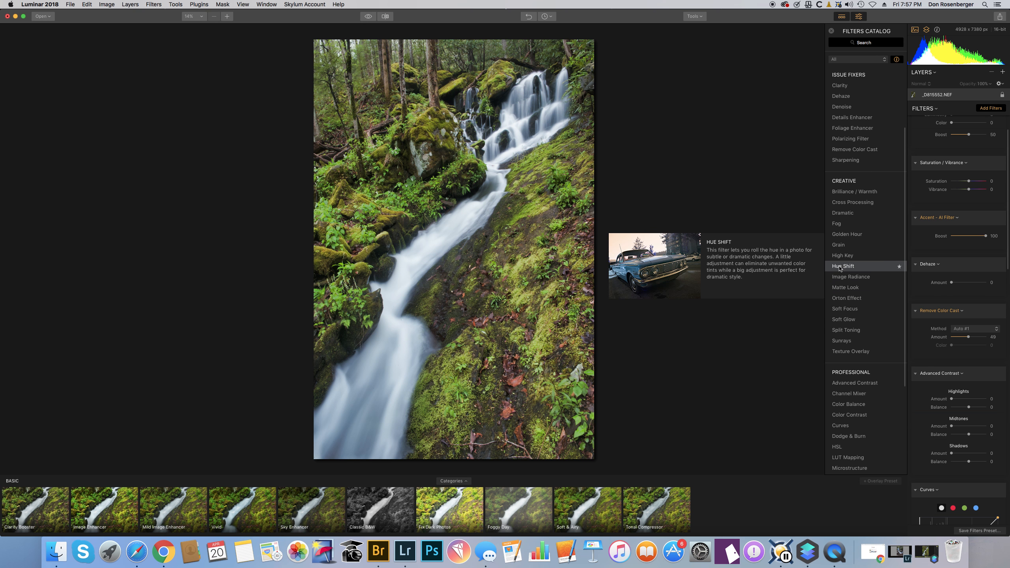
{"action": "scroll", "coordinate": [840, 278], "scroll_direction": "down", "scroll_amount": 5}
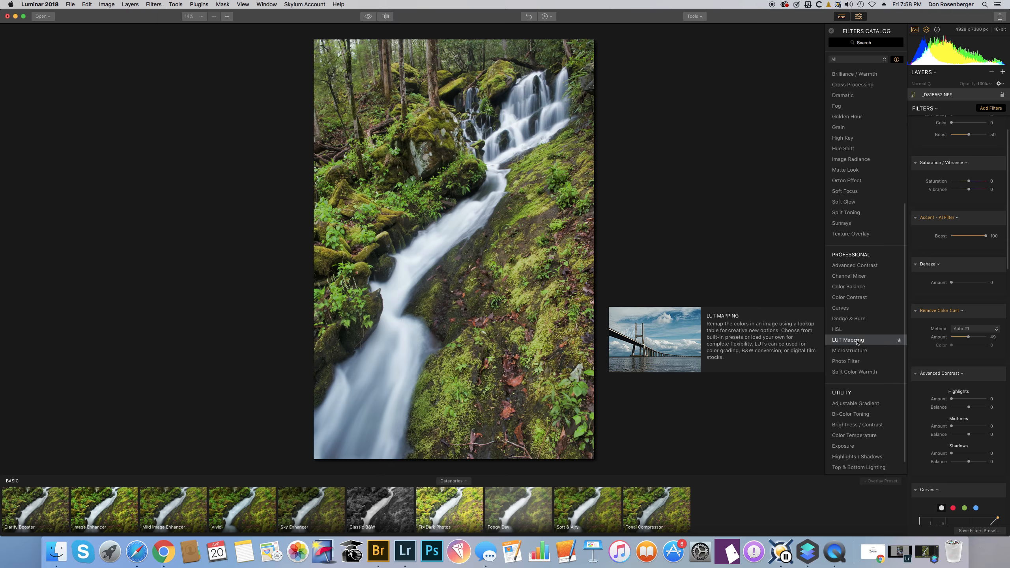
{"action": "scroll", "coordinate": [859, 346], "scroll_direction": "down", "scroll_amount": 1}
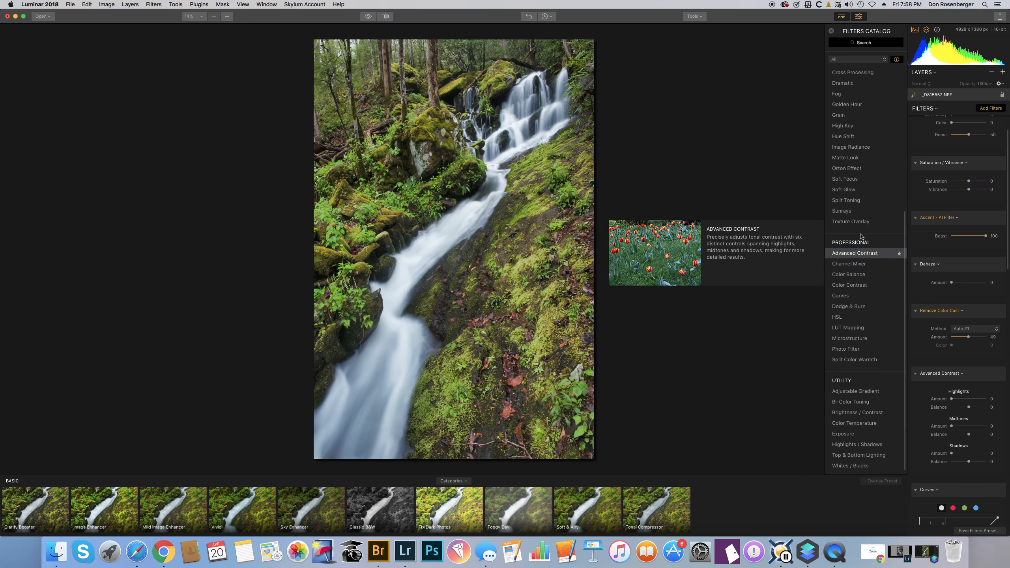
{"action": "scroll", "coordinate": [861, 239], "scroll_direction": "up", "scroll_amount": 5}
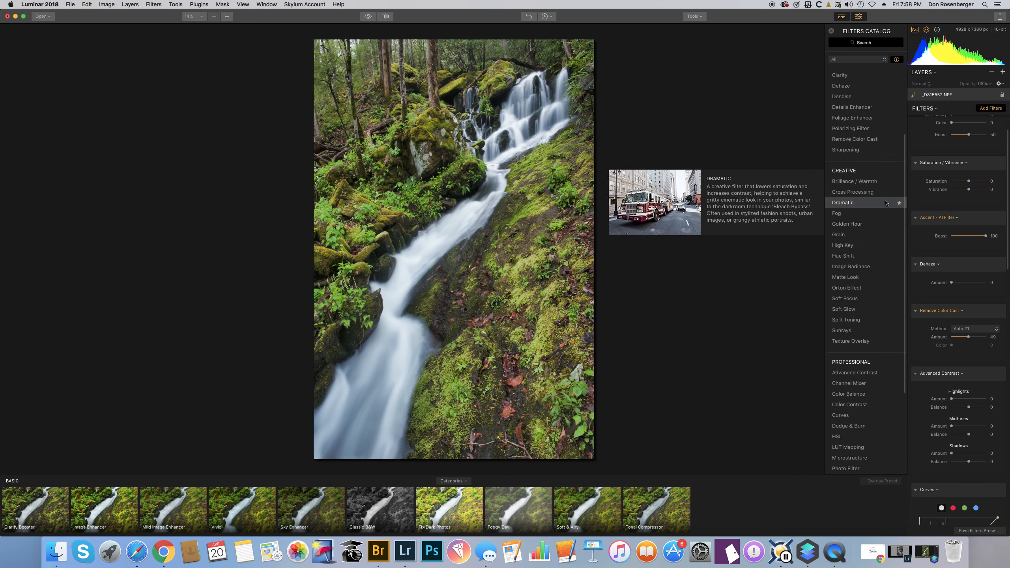
{"action": "left_click", "coordinate": [859, 217]}
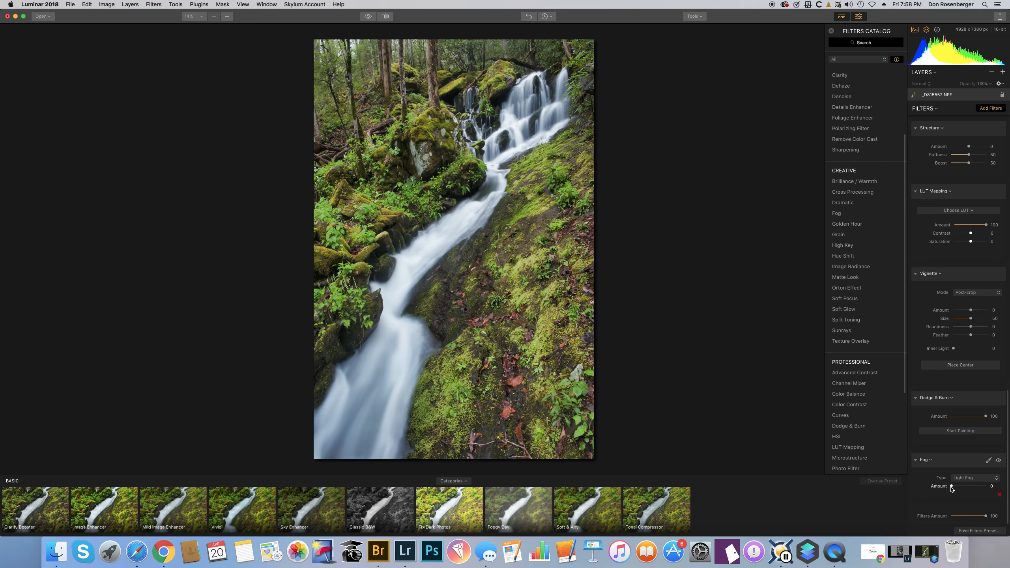
{"action": "left_click_drag", "start_coordinate": [952, 486], "coordinate": [961, 487]}
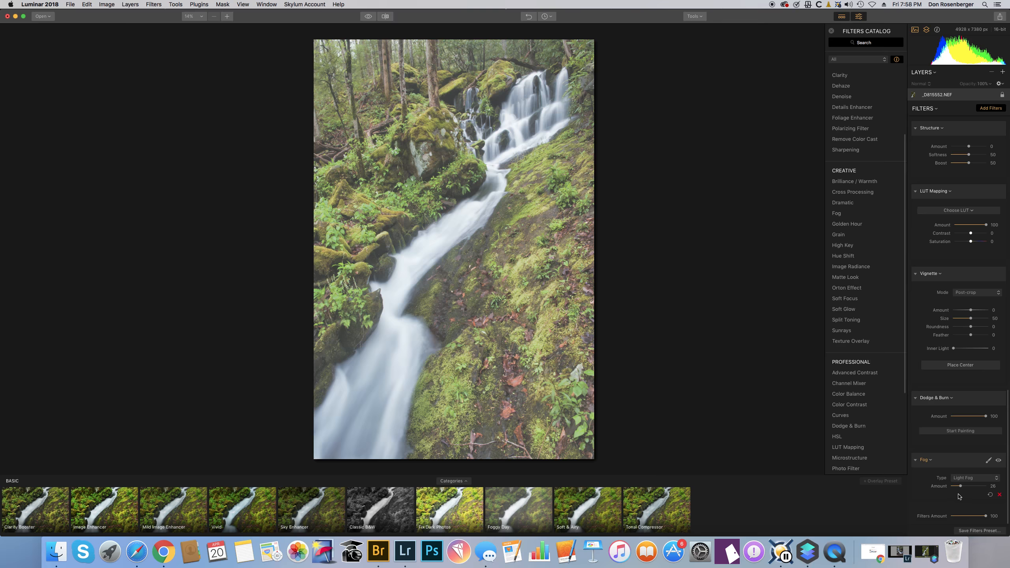
Mask the Fog filter with a size 160 brush, painting fog over the trees in the photo's upper-left corner.
{"action": "left_click", "coordinate": [990, 462]}
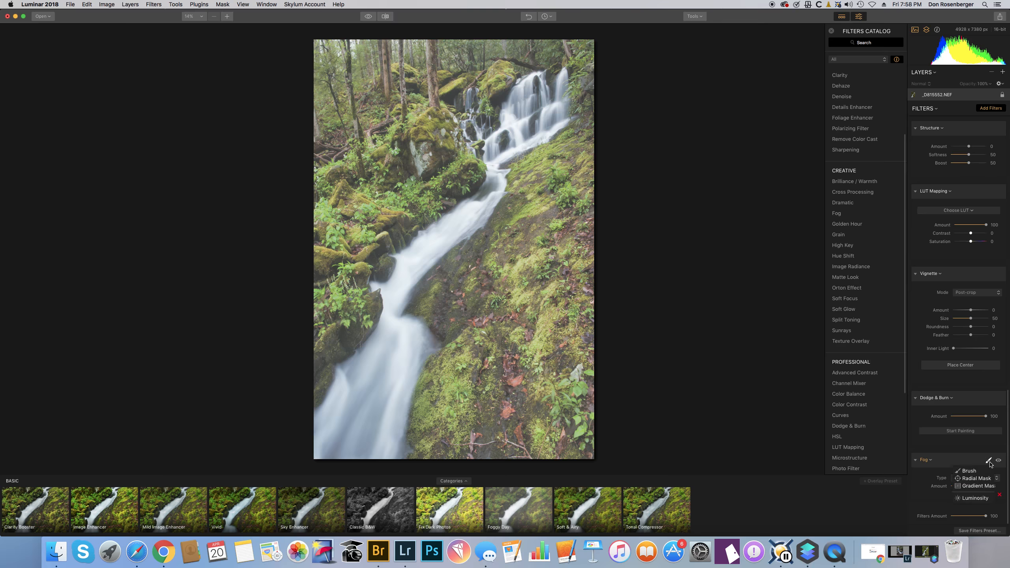
{"action": "left_click", "coordinate": [971, 471]}
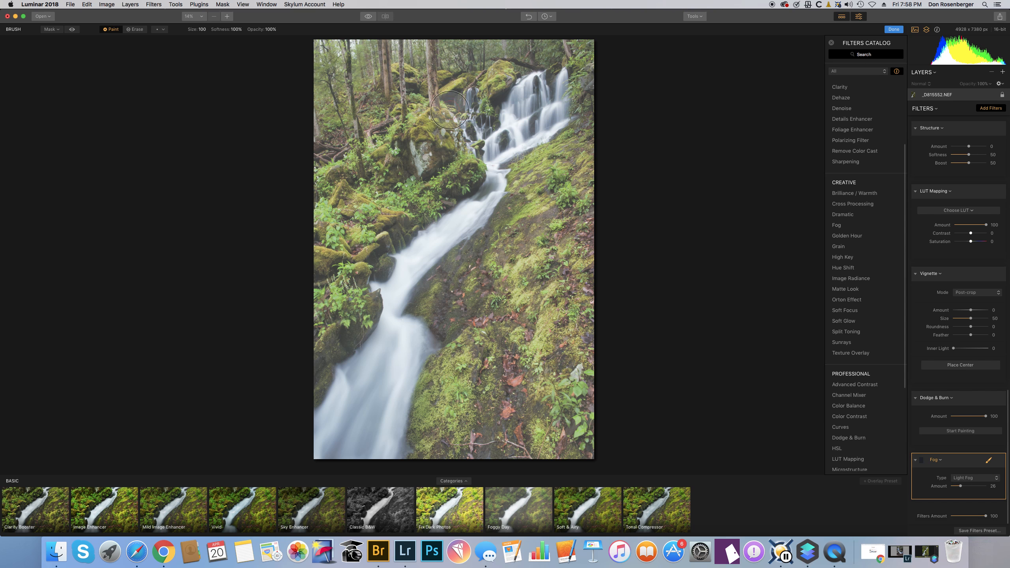
{"action": "scroll", "coordinate": [367, 56], "scroll_direction": "up", "scroll_amount": 5}
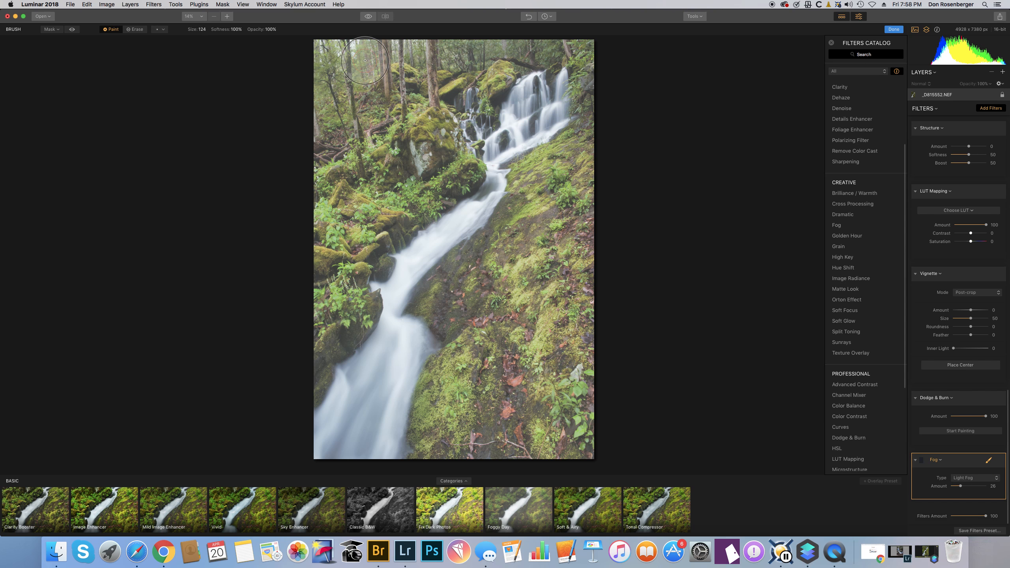
{"action": "scroll", "coordinate": [363, 68], "scroll_direction": "down", "scroll_amount": 2}
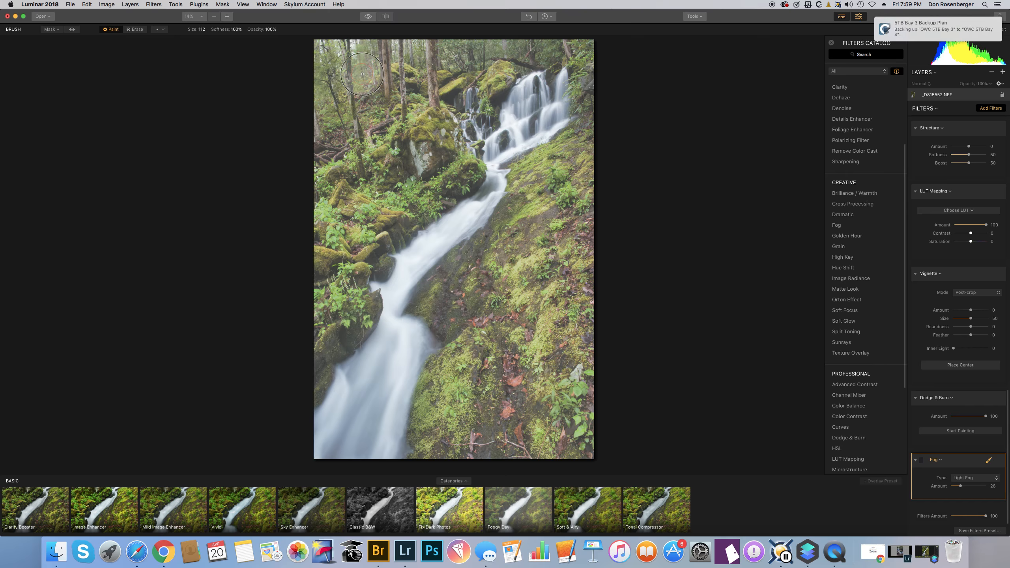
{"action": "scroll", "coordinate": [356, 68], "scroll_direction": "up", "scroll_amount": 3}
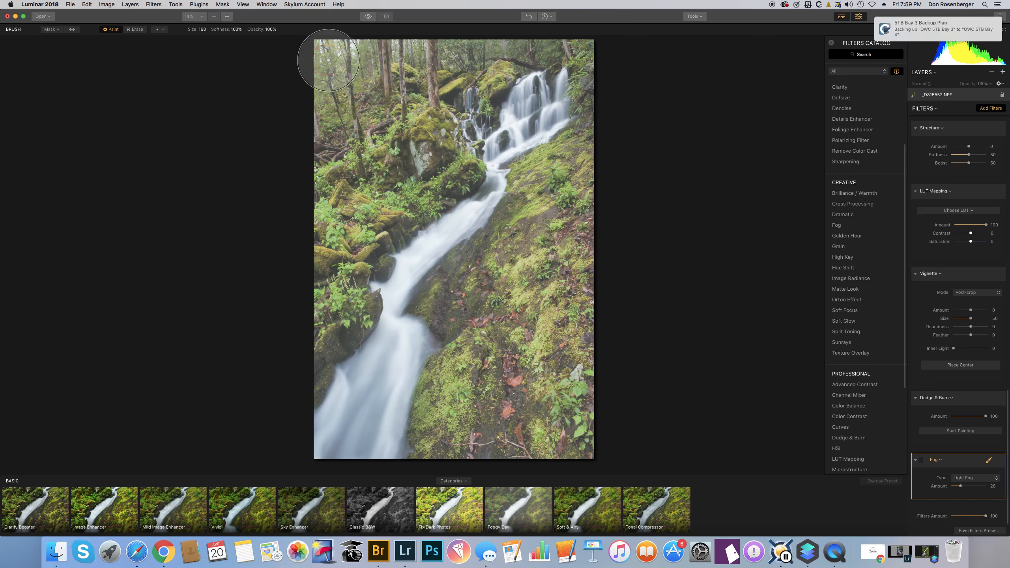
{"action": "mouse_move", "coordinate": [335, 51]}
{"action": "left_mouse_down"}
{"action": "mouse_move", "coordinate": [330, 73]}
{"action": "mouse_move", "coordinate": [336, 59]}
{"action": "mouse_move", "coordinate": [345, 75]}
{"action": "mouse_move", "coordinate": [353, 56]}
{"action": "mouse_move", "coordinate": [362, 72]}
{"action": "mouse_move", "coordinate": [378, 53]}
{"action": "mouse_move", "coordinate": [409, 65]}
{"action": "mouse_move", "coordinate": [447, 50]}
{"action": "mouse_move", "coordinate": [454, 64]}
{"action": "mouse_move", "coordinate": [492, 50]}
{"action": "mouse_move", "coordinate": [594, 49]}
{"action": "mouse_move", "coordinate": [375, 56]}
{"action": "mouse_move", "coordinate": [386, 53]}
{"action": "mouse_move", "coordinate": [375, 73]}
{"action": "mouse_move", "coordinate": [369, 53]}
{"action": "mouse_move", "coordinate": [314, 46]}
{"action": "mouse_move", "coordinate": [318, 87]}
{"action": "left_mouse_up"}
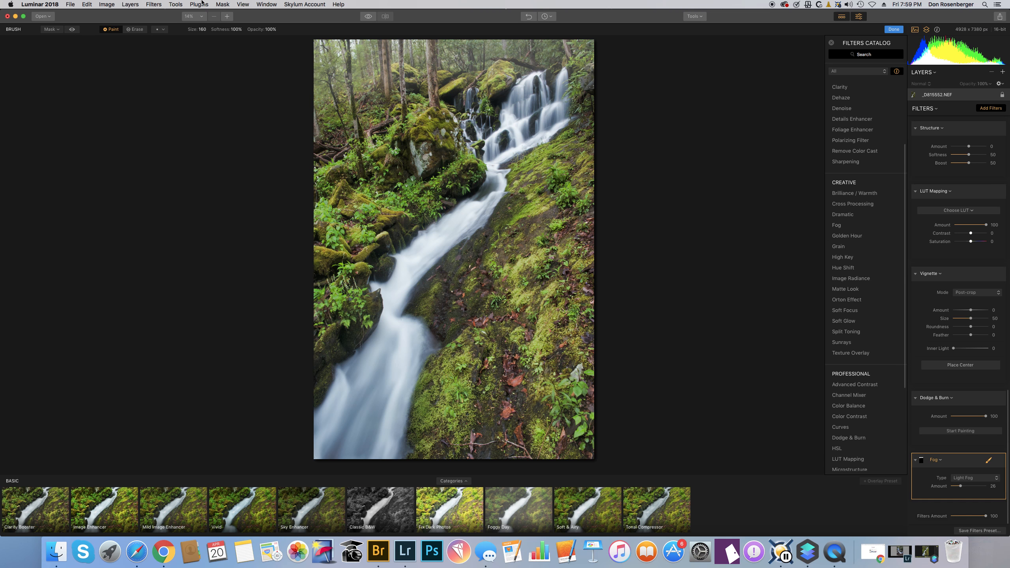